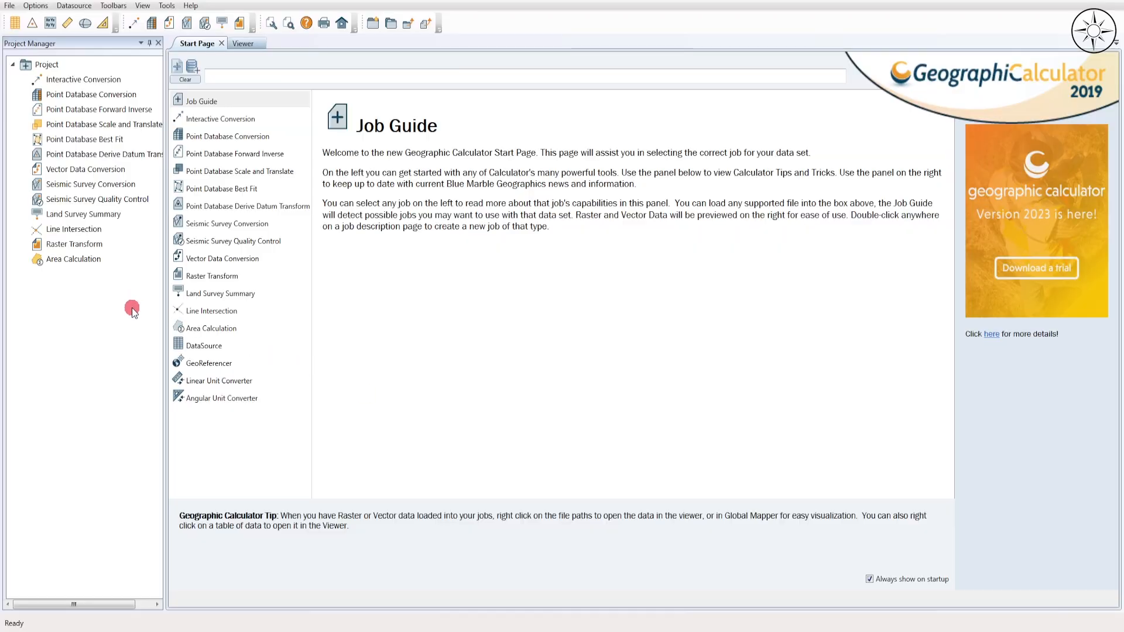
Create a Vector Data Conversion job and load cooordinates.shp from the convert_shp folder as its input data
{"action": "double_click", "coordinate": [101, 170]}
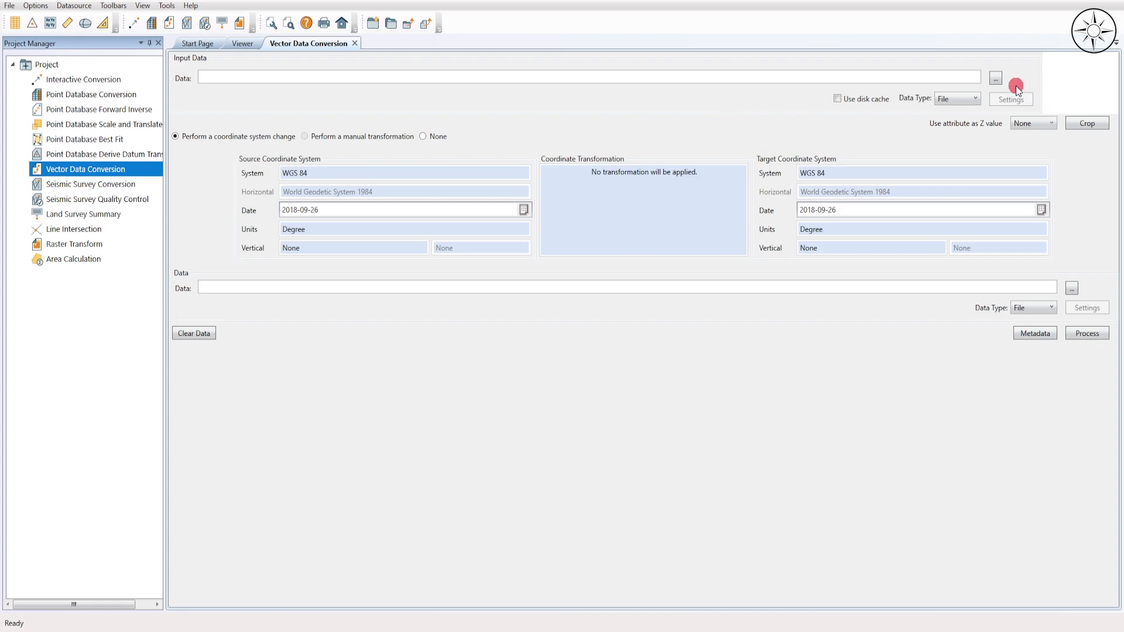
{"action": "left_click", "coordinate": [997, 78]}
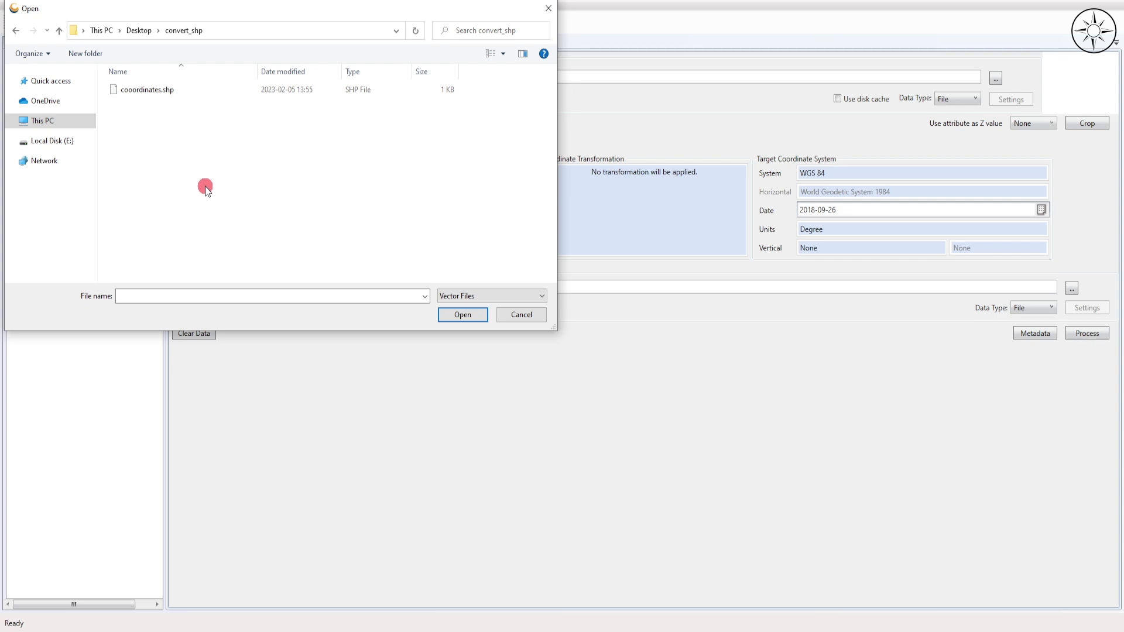
{"action": "left_click", "coordinate": [165, 90]}
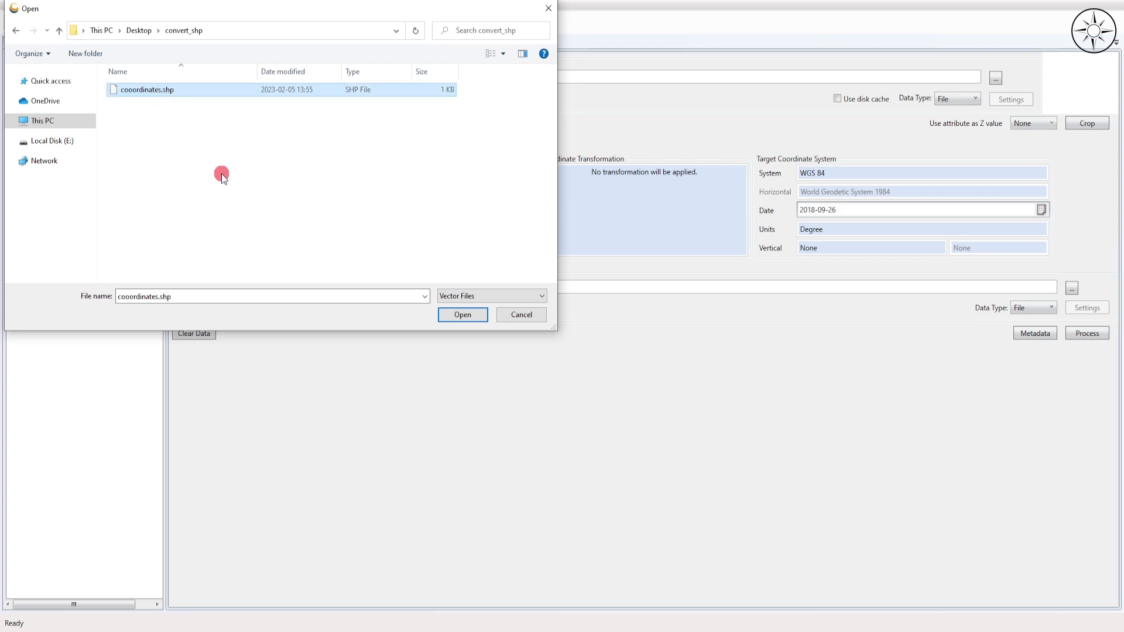
{"action": "left_click", "coordinate": [462, 315]}
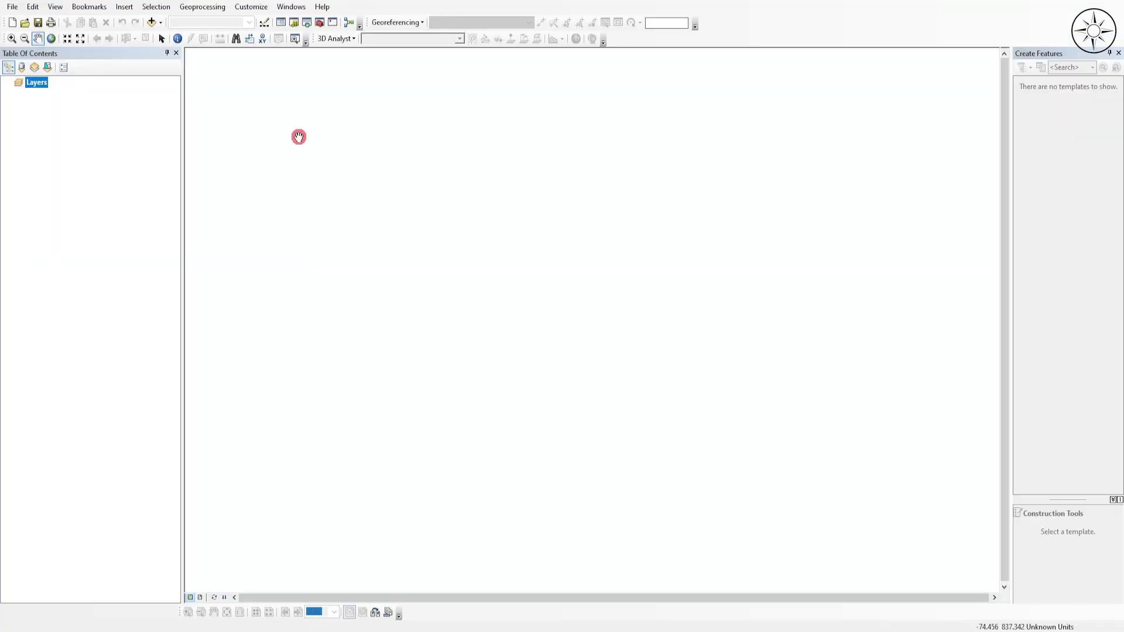
Switch to ArcMap and add cooordinates.shp from the convert_shp folder to the map
{"action": "left_click", "coordinate": [153, 23]}
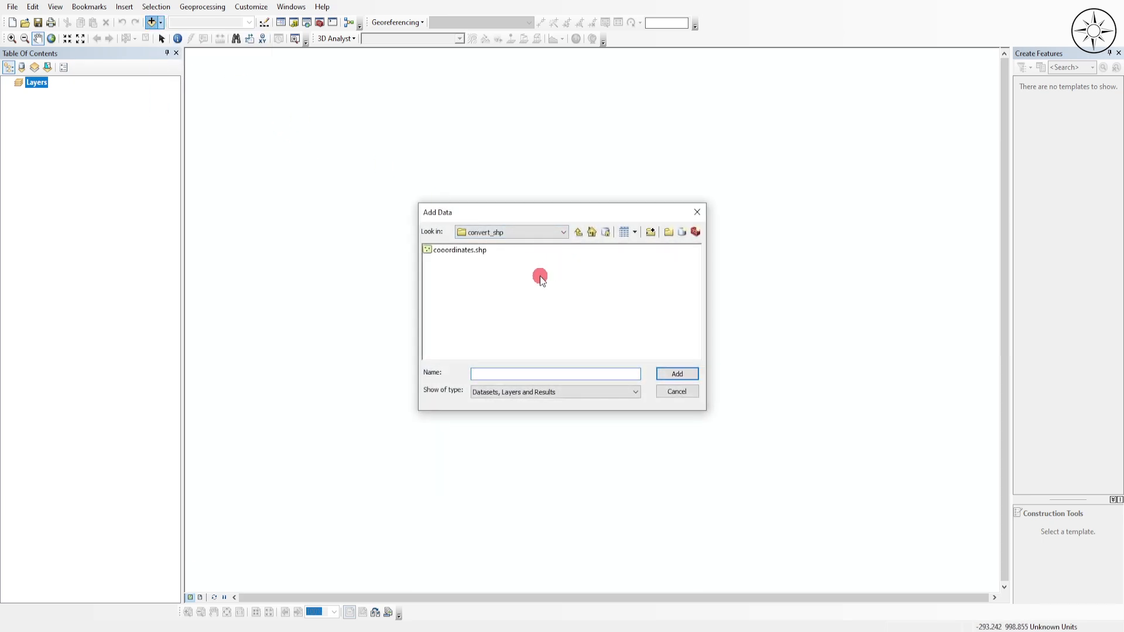
{"action": "left_click", "coordinate": [478, 250]}
{"action": "left_click", "coordinate": [678, 374]}
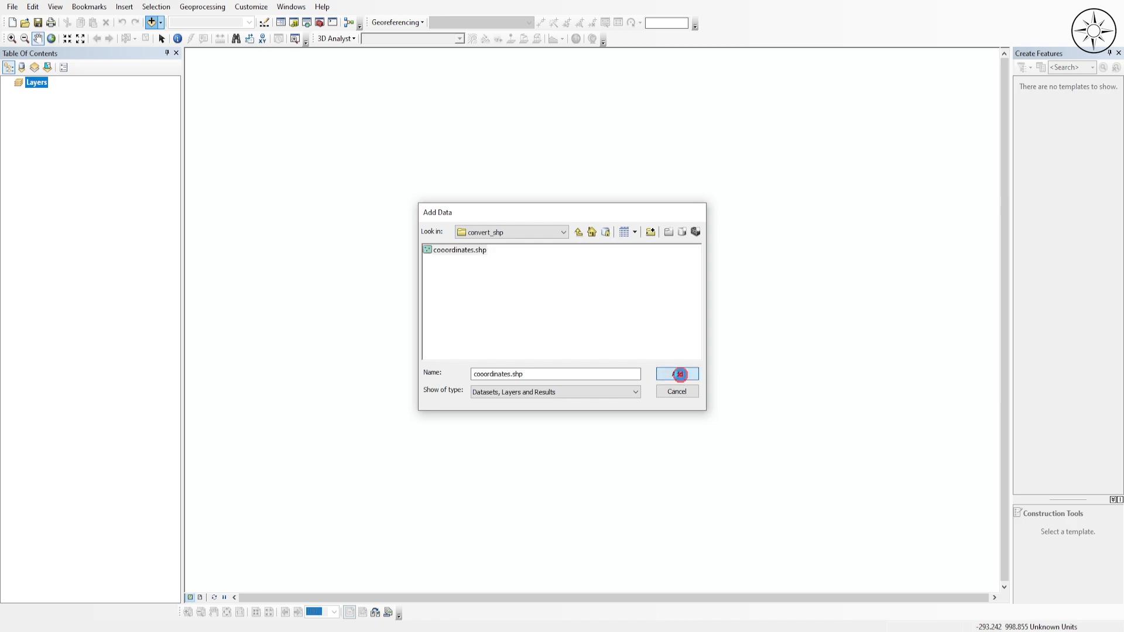
Examine the geographic coordinate system in the source properties of the cooordinates layer
{"action": "right_click", "coordinate": [67, 94]}
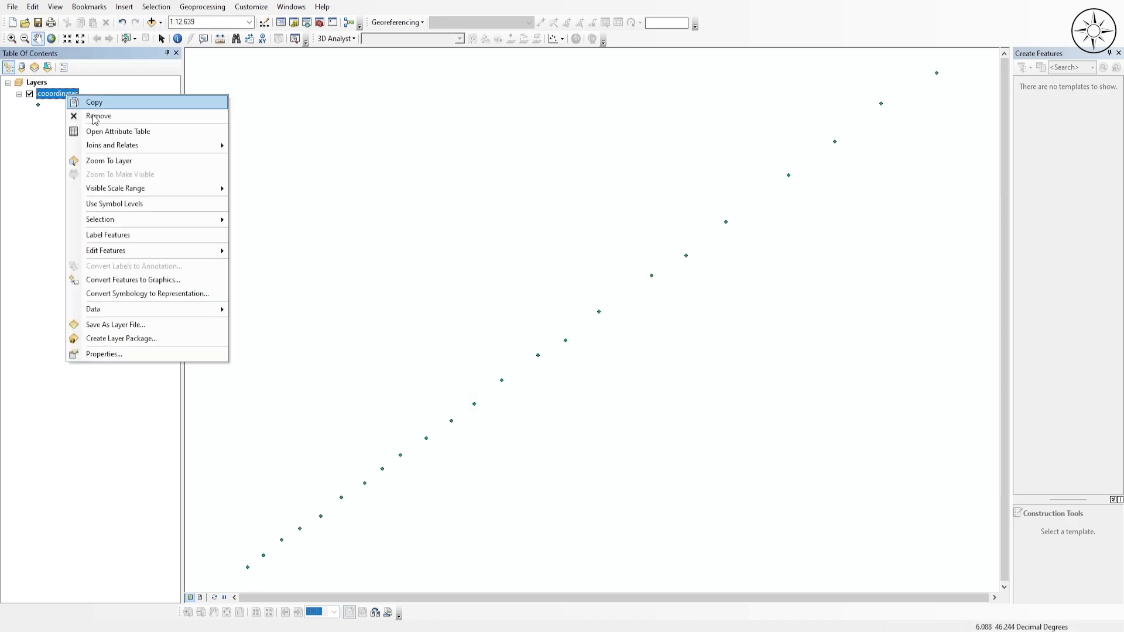
{"action": "left_click", "coordinate": [487, 307]}
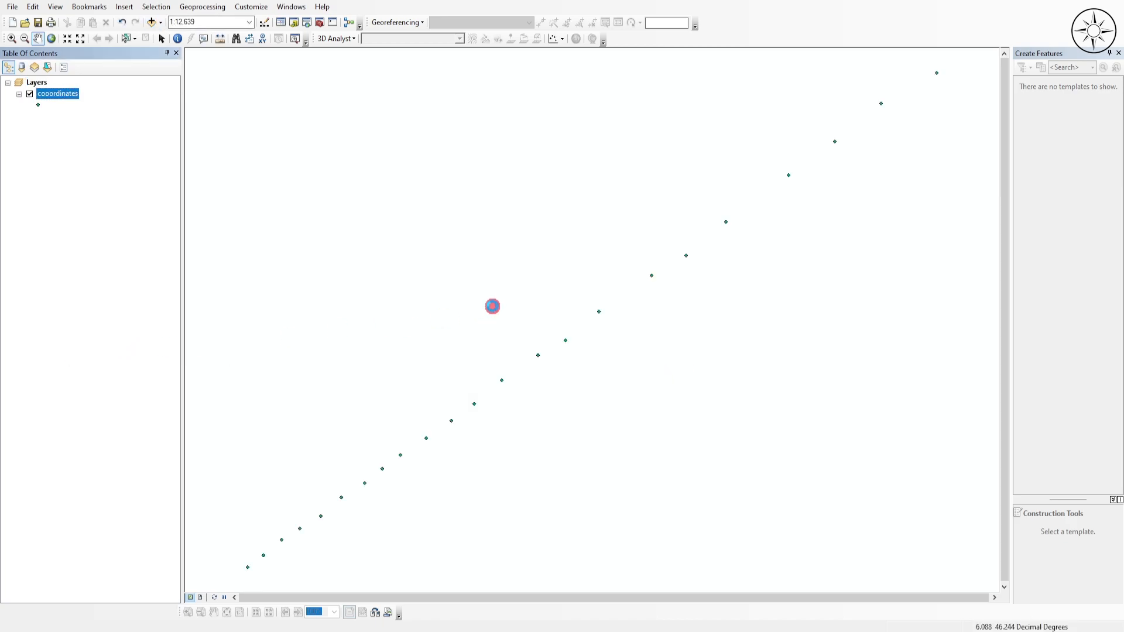
{"action": "left_click", "coordinate": [416, 167]}
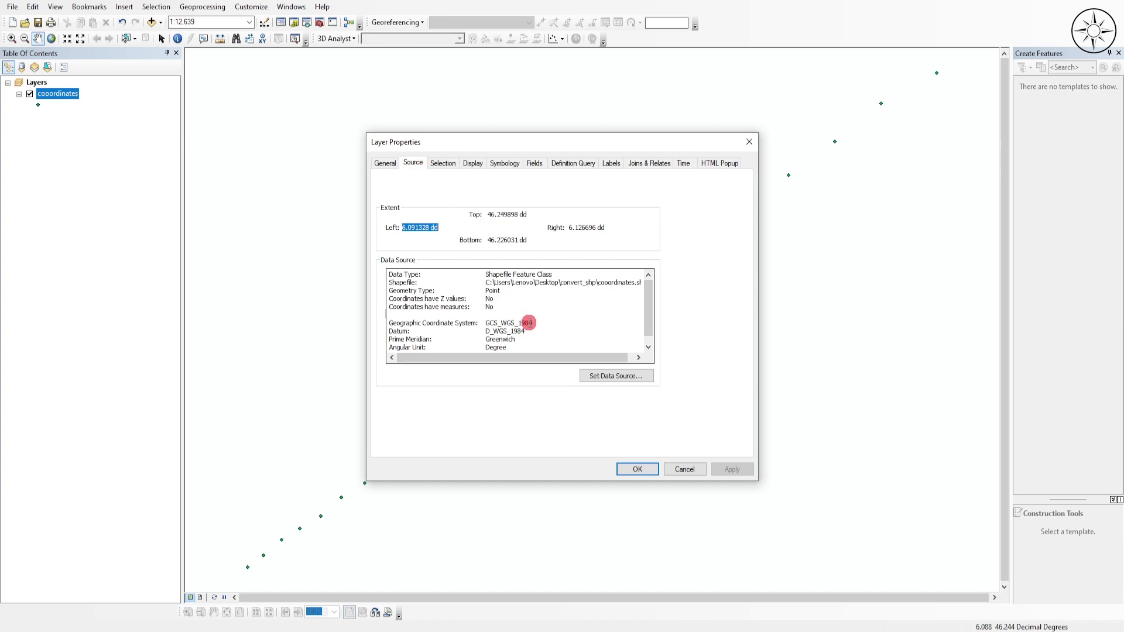
{"action": "left_click_drag", "start_coordinate": [393, 323], "coordinate": [487, 326]}
{"action": "double_click", "coordinate": [491, 324]}
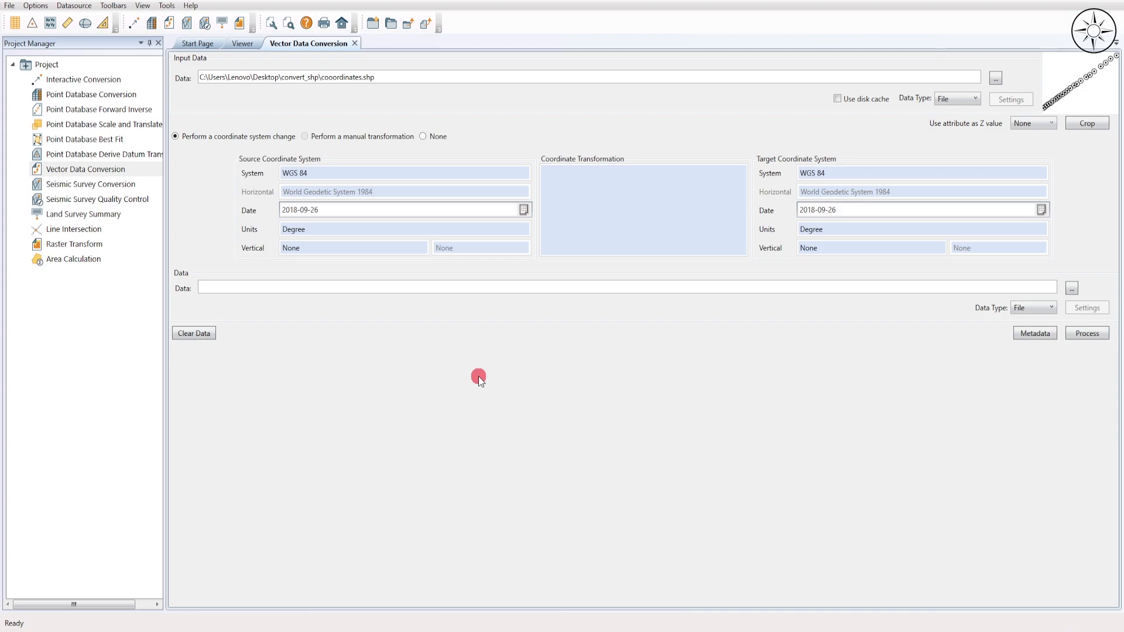
Switch back to Geographic Calculator and set the source coordinate system to WGS 84 from the geodetic World group
{"action": "double_click", "coordinate": [319, 172]}
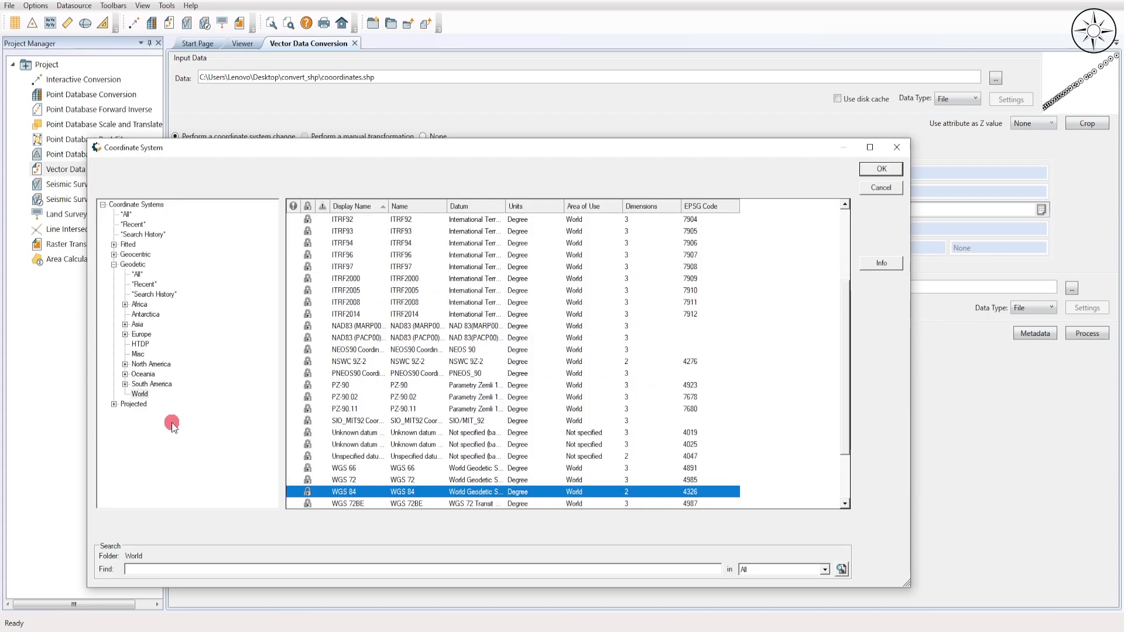
{"action": "left_click", "coordinate": [140, 394]}
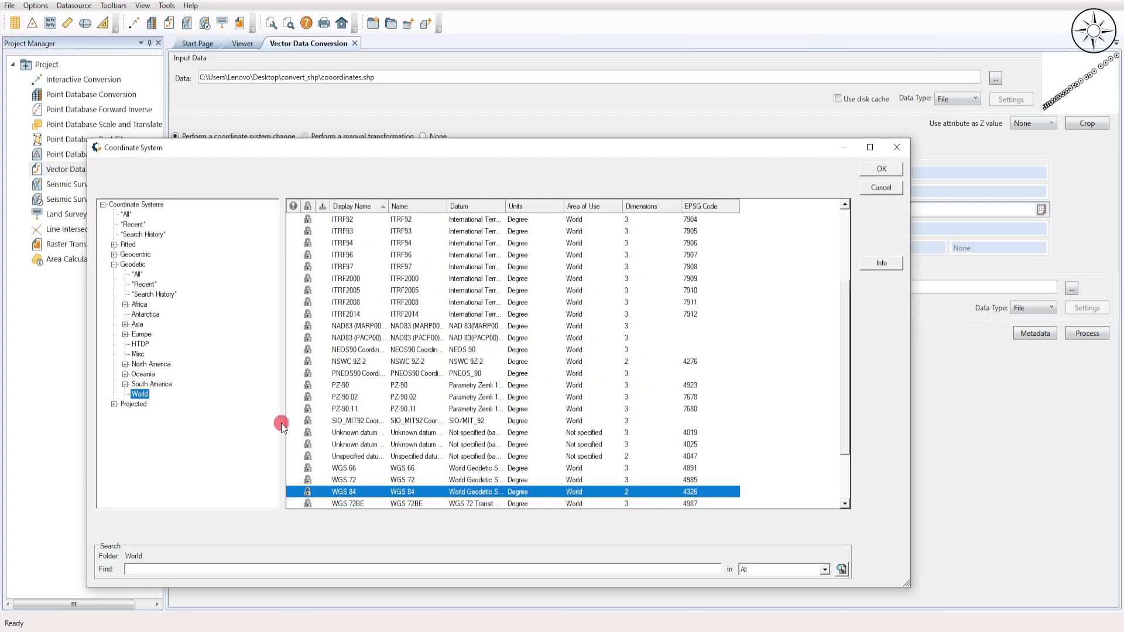
{"action": "scroll", "coordinate": [487, 497], "scroll_direction": "down", "scroll_amount": 1}
{"action": "left_click", "coordinate": [364, 461]}
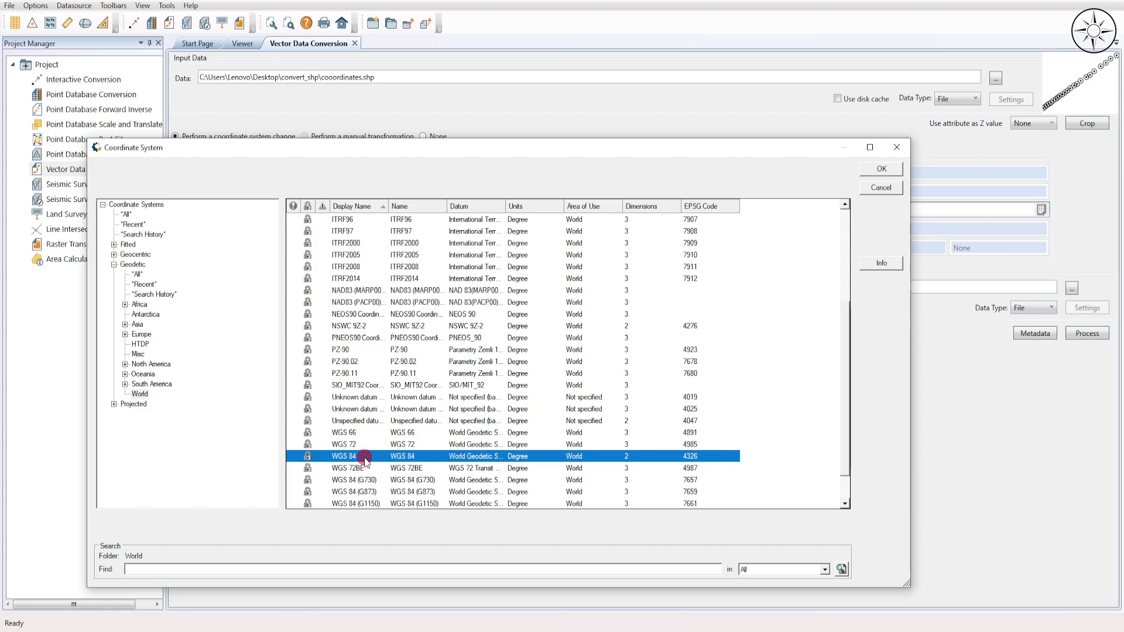
{"action": "left_click", "coordinate": [882, 170]}
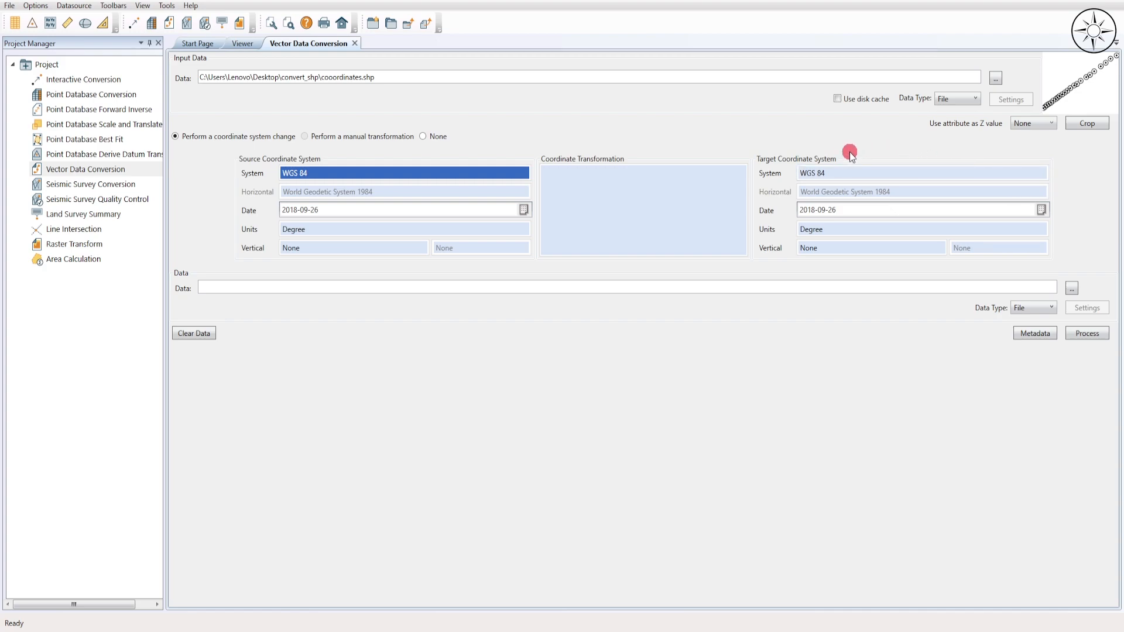
Set the target coordinate system to the projected UTM system WGS 84 / UTM zone 32N
{"action": "double_click", "coordinate": [832, 172]}
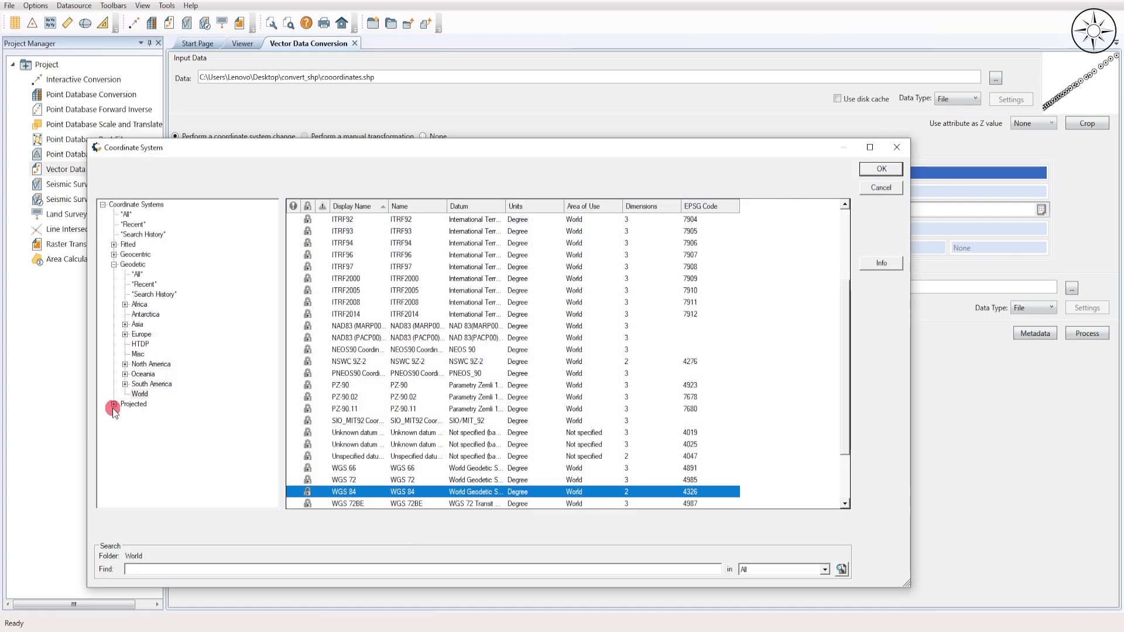
{"action": "left_click", "coordinate": [115, 404]}
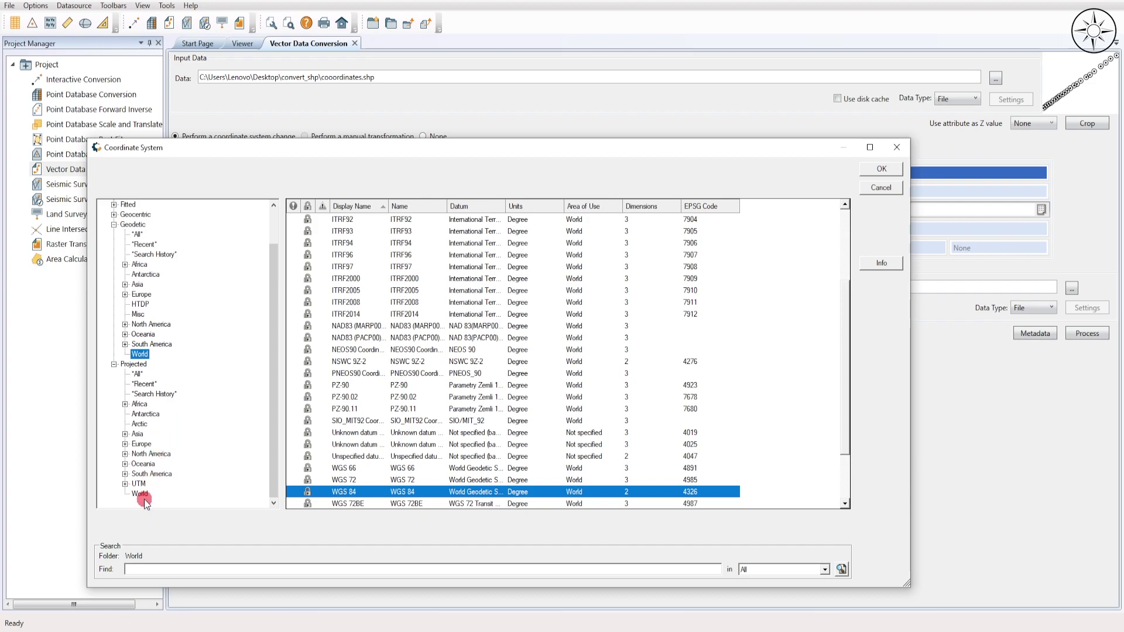
{"action": "left_click", "coordinate": [135, 485]}
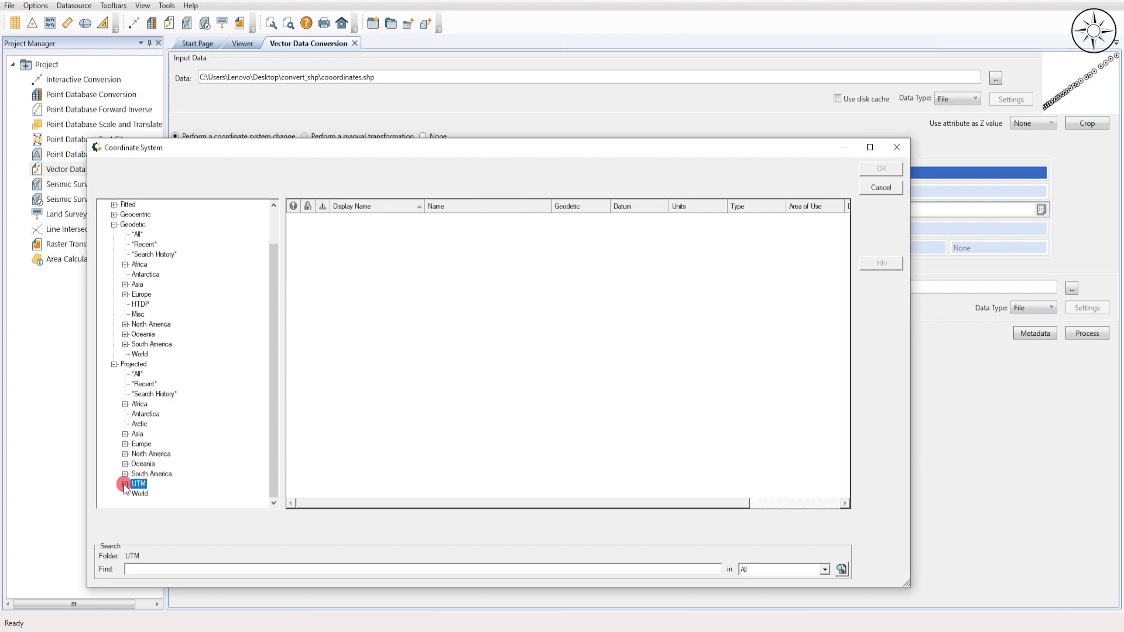
{"action": "left_click", "coordinate": [124, 483]}
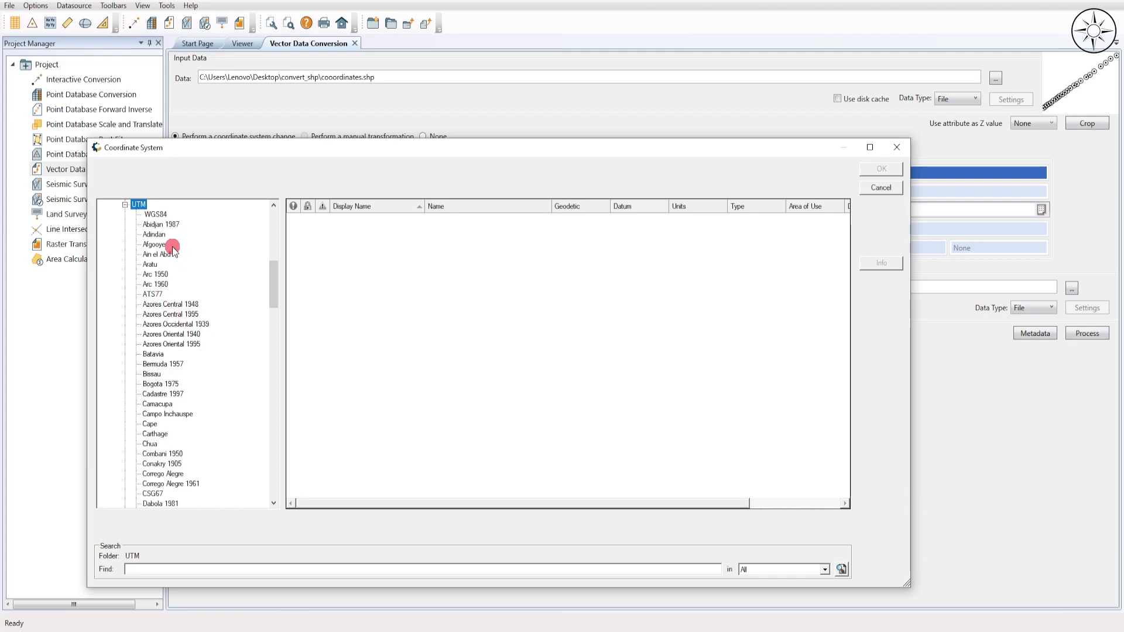
{"action": "left_click", "coordinate": [155, 214]}
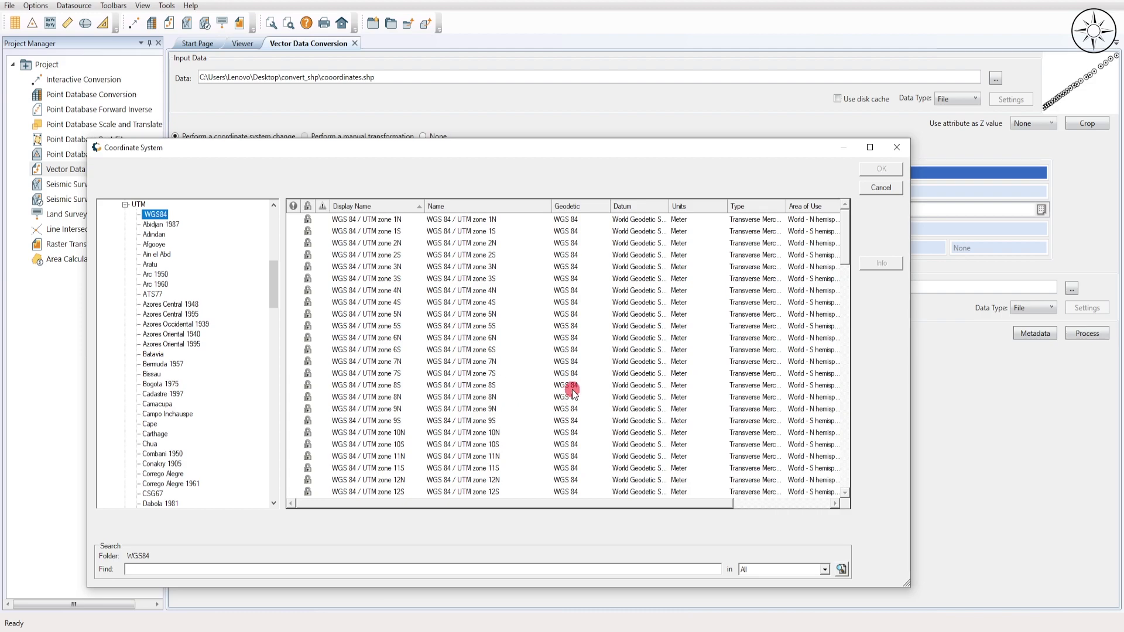
{"action": "scroll", "coordinate": [555, 381], "scroll_direction": "down", "scroll_amount": 9}
{"action": "scroll", "coordinate": [553, 378], "scroll_direction": "down", "scroll_amount": 3}
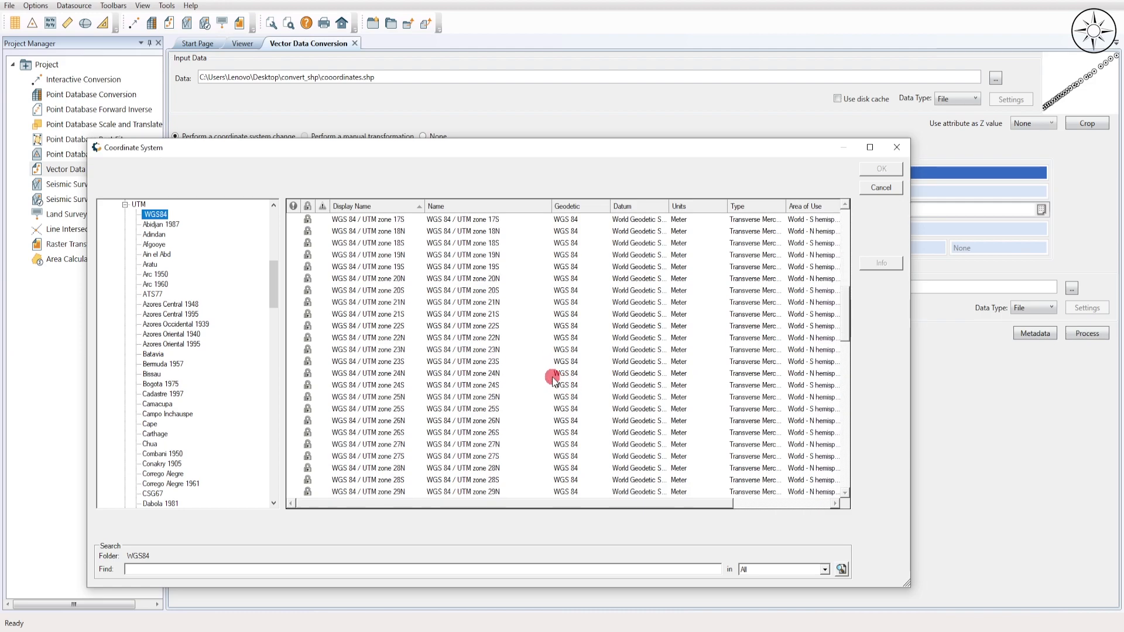
{"action": "left_click", "coordinate": [521, 419]}
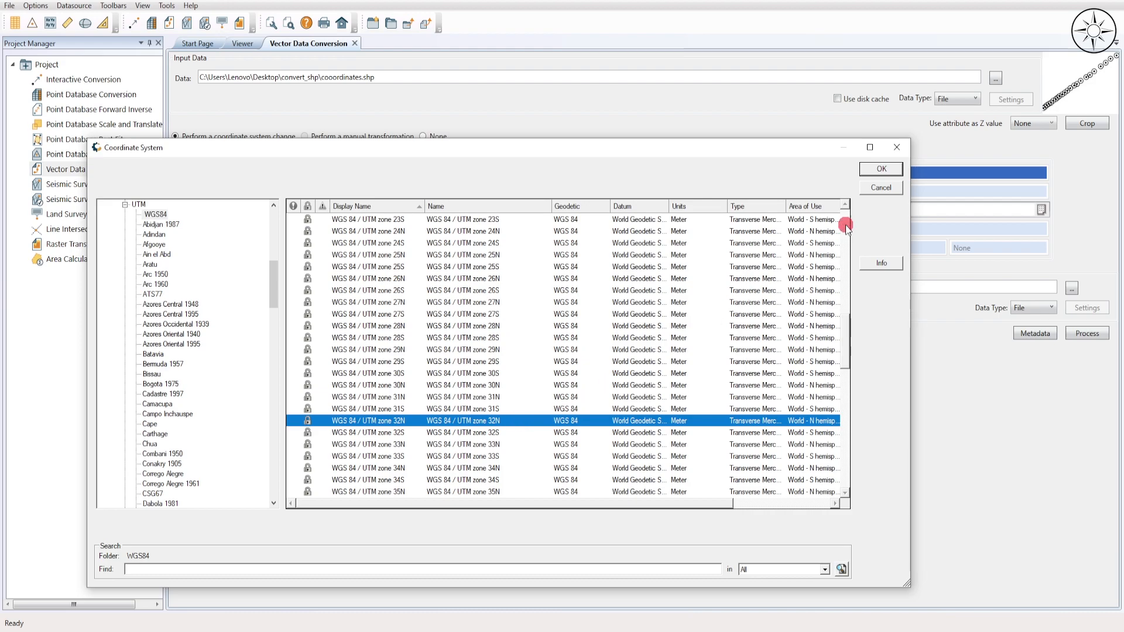
{"action": "left_click", "coordinate": [881, 169]}
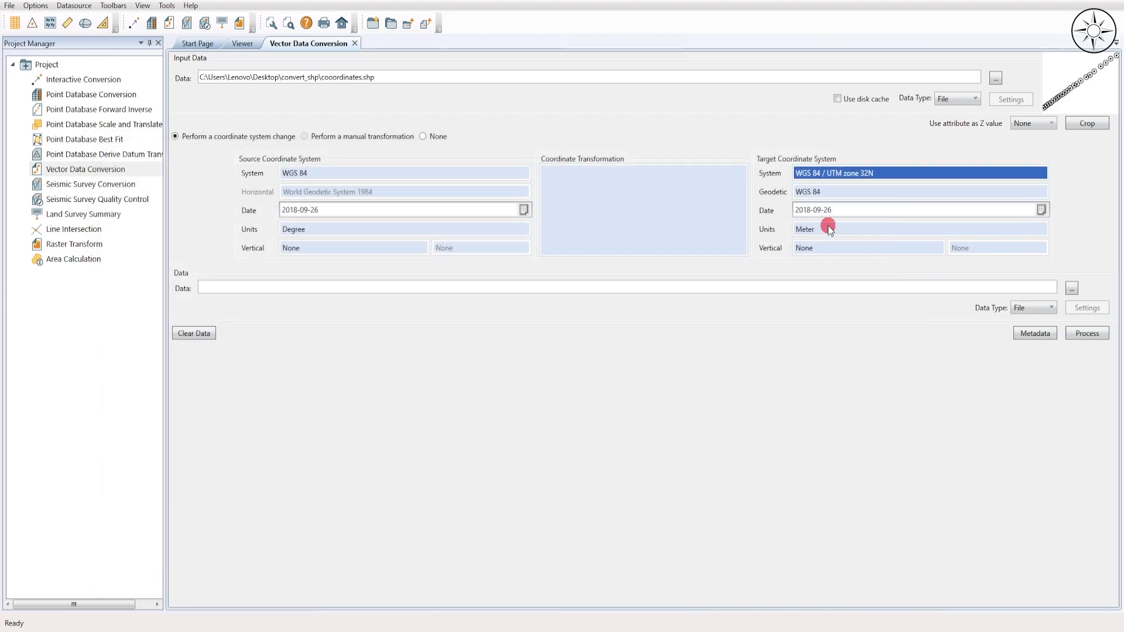
Set the output file to an Esri Shape file named convert_coordinates in the convert_shp folder
{"action": "left_click", "coordinate": [1074, 287]}
{"action": "left_click", "coordinate": [1073, 288]}
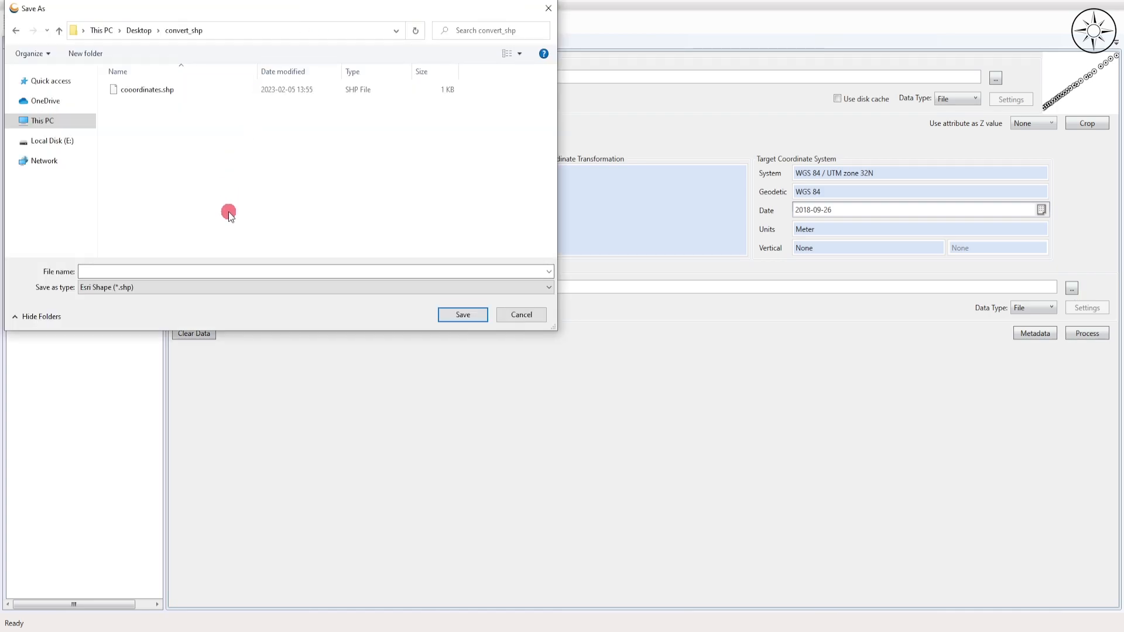
{"action": "left_click", "coordinate": [169, 271]}
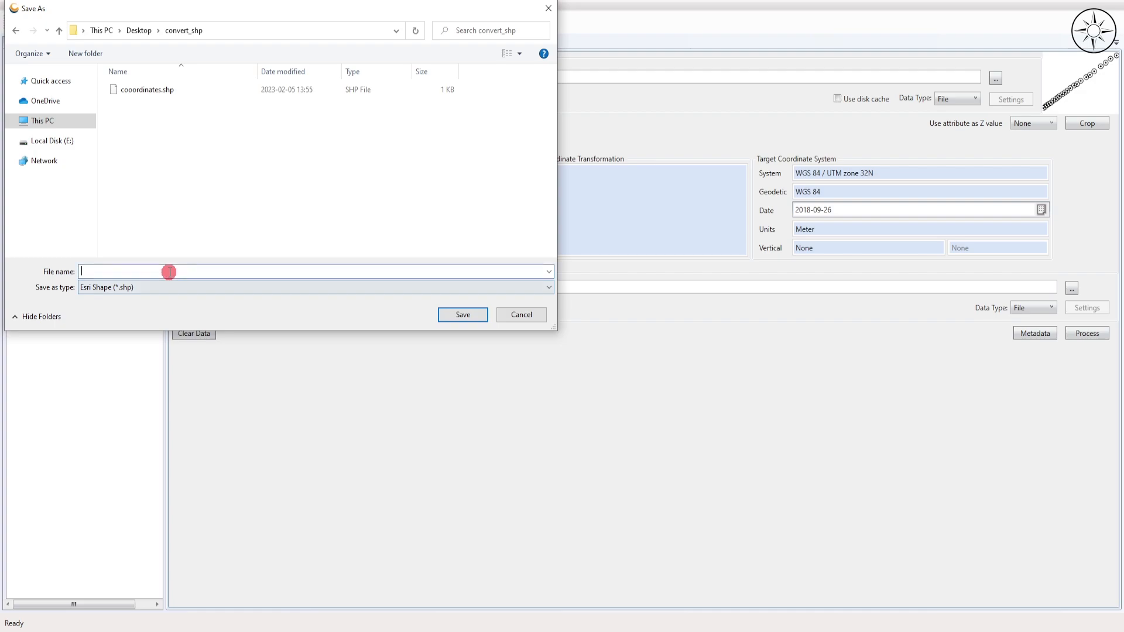
{"action": "type", "text": "convert_coordinates"}
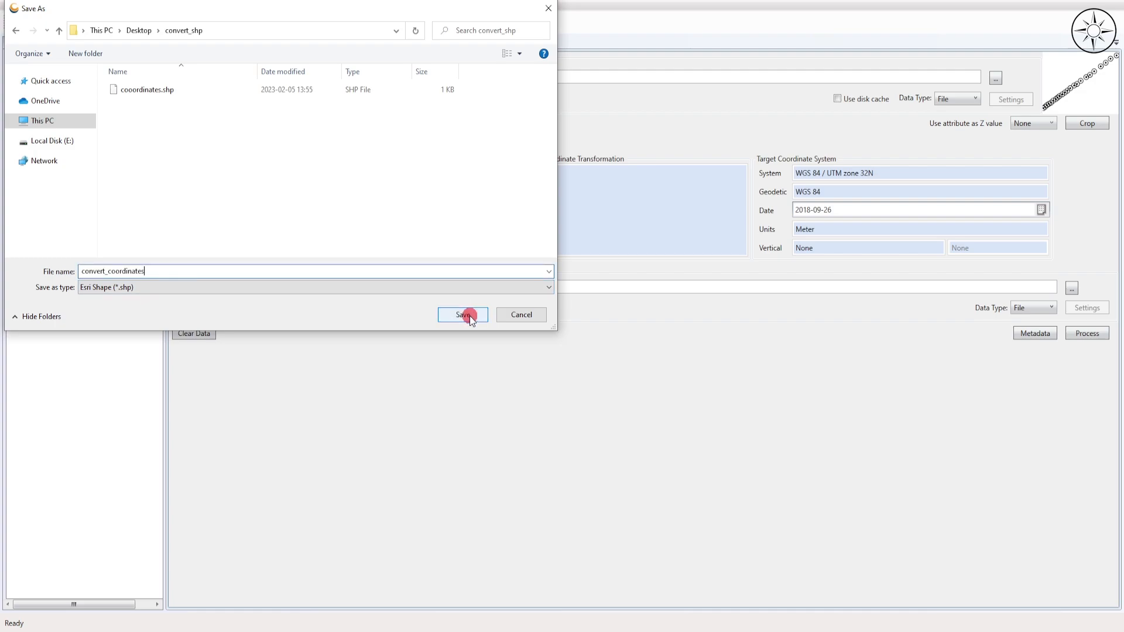
{"action": "left_click", "coordinate": [463, 315]}
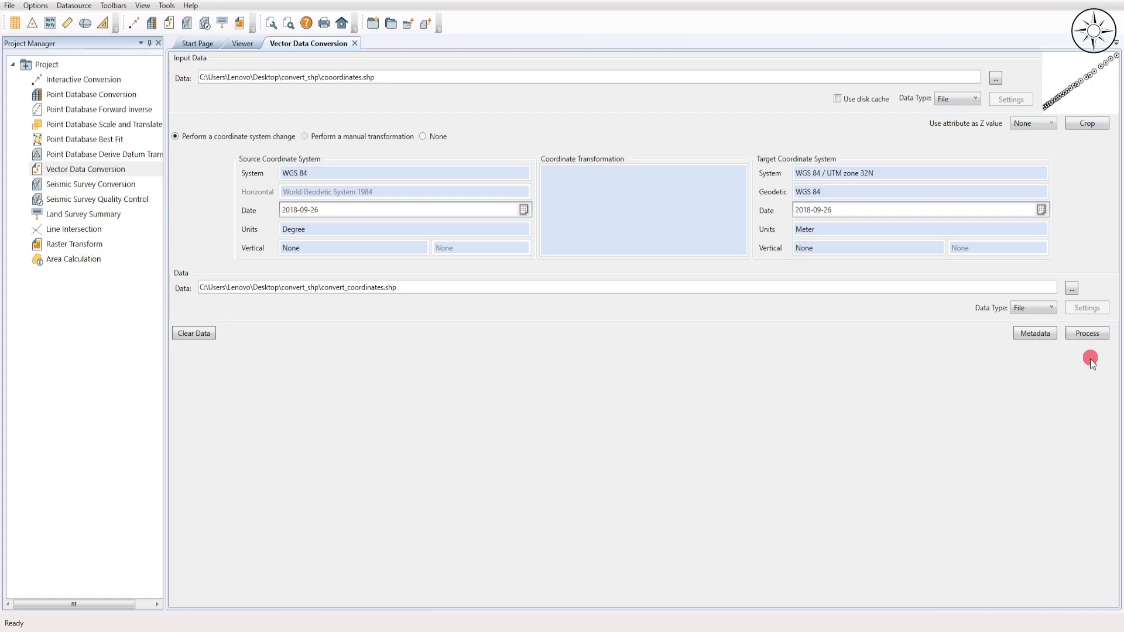
Process the vector data conversion and inspect the converted points of convert_coordinates.shp in the viewer
{"action": "left_click", "coordinate": [1087, 336]}
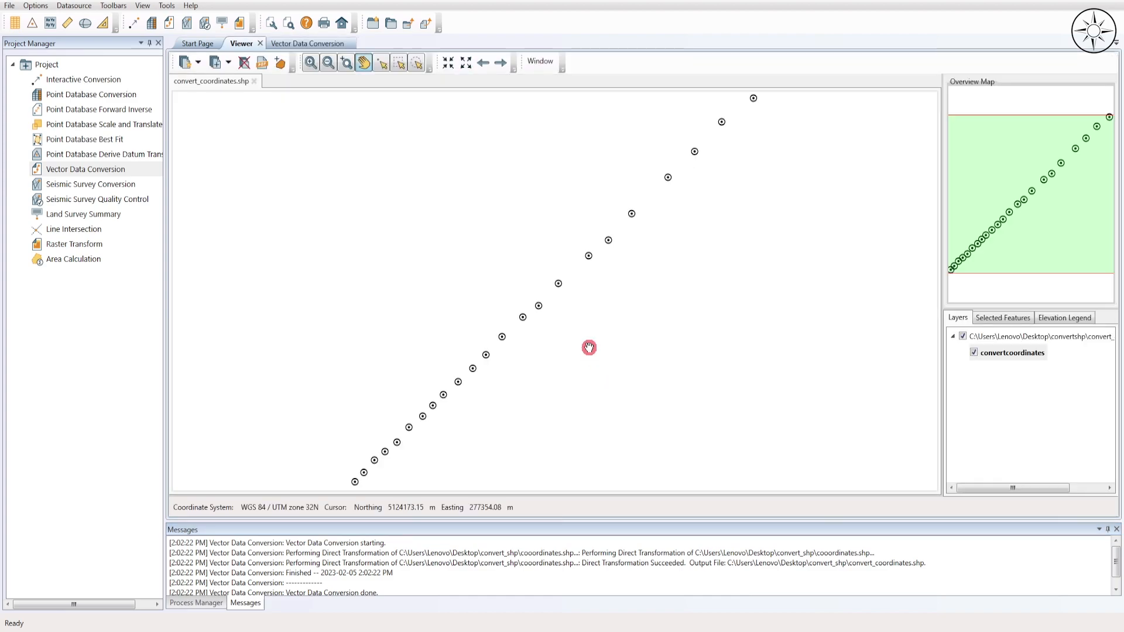
{"action": "scroll", "coordinate": [567, 290], "scroll_direction": "up", "scroll_amount": 2}
{"action": "scroll", "coordinate": [511, 285], "scroll_direction": "up", "scroll_amount": 1}
{"action": "scroll", "coordinate": [511, 285], "scroll_direction": "down", "scroll_amount": 2}
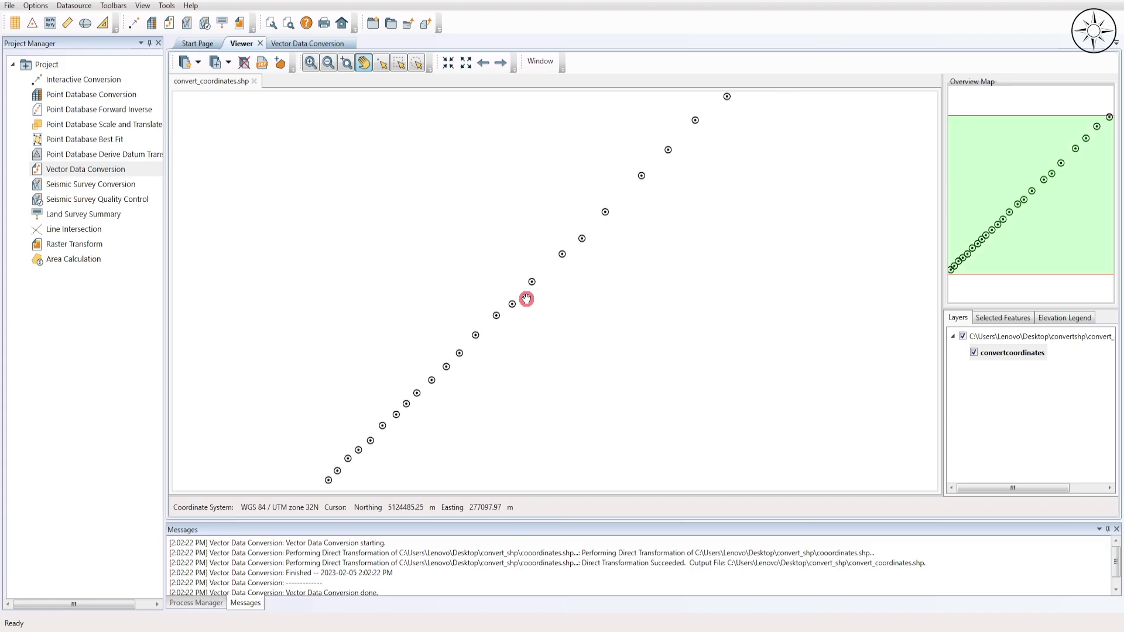
{"action": "scroll", "coordinate": [518, 296], "scroll_direction": "down", "scroll_amount": 2}
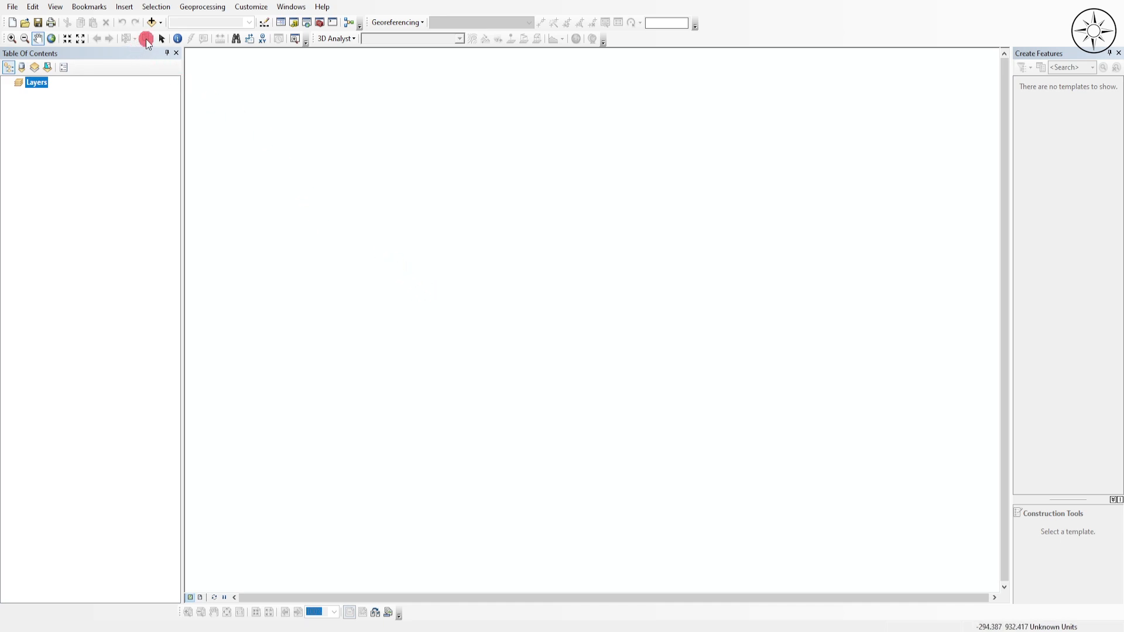
Switch to ArcMap and add convert_coordinates.shp from the convert_shp folder to the empty map
{"action": "left_click", "coordinate": [150, 22]}
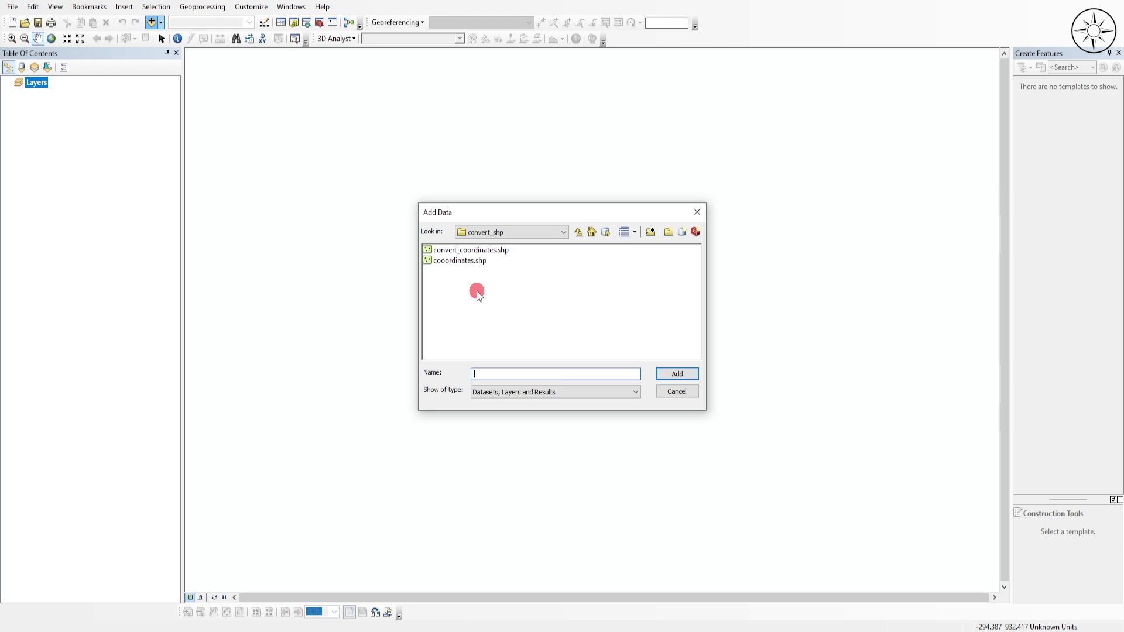
{"action": "left_click", "coordinate": [482, 250]}
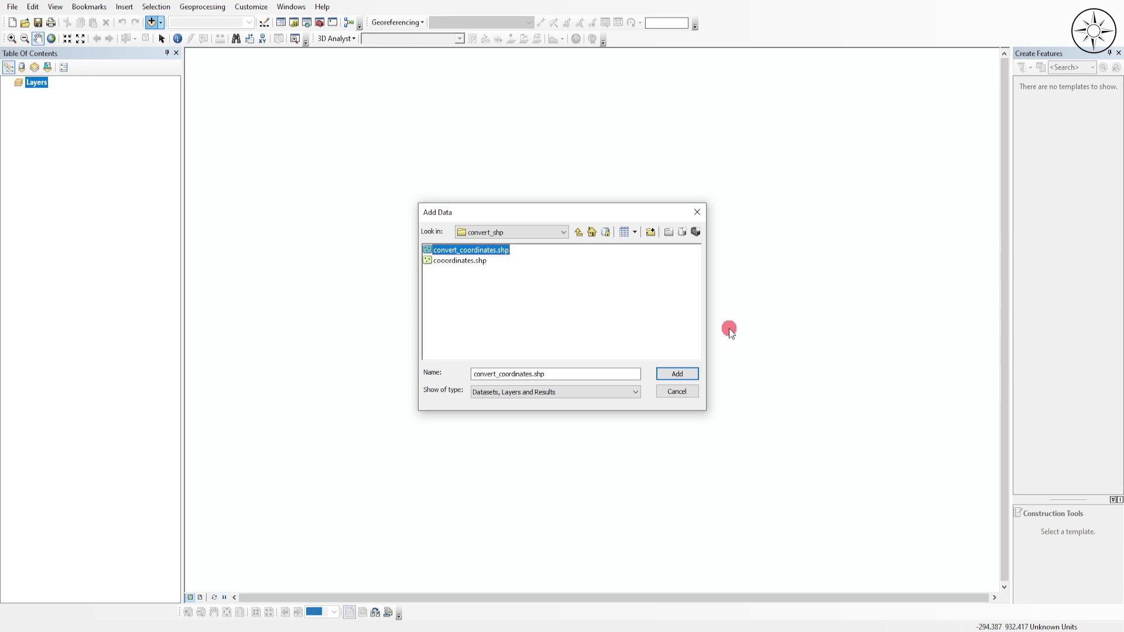
{"action": "left_click", "coordinate": [677, 374]}
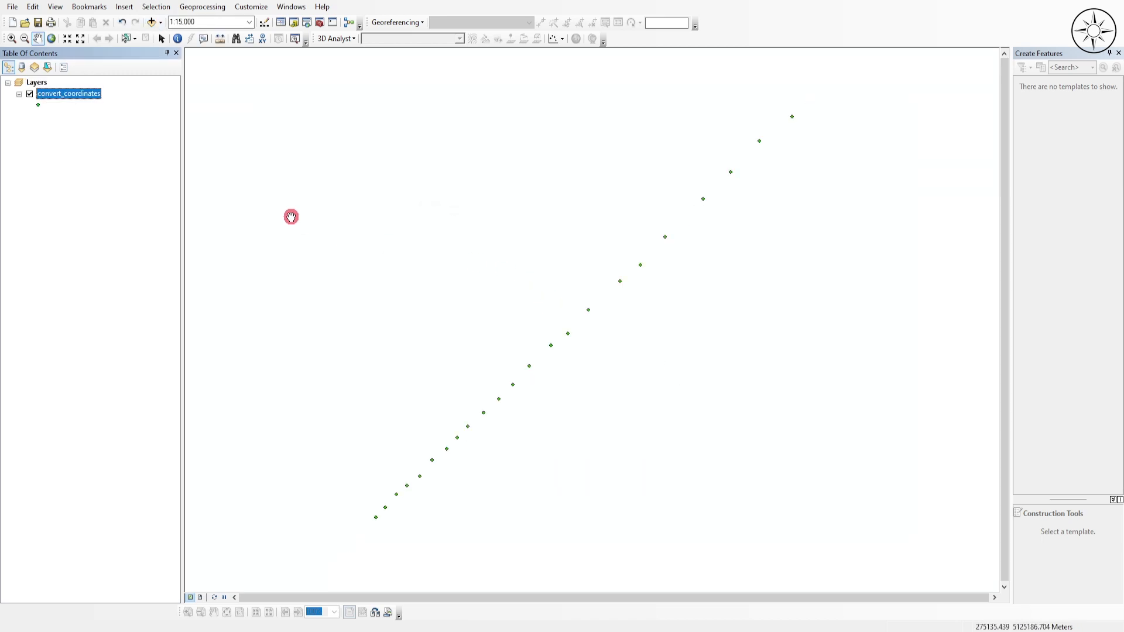
Examine the projected coordinate system in the source properties of the convert_coordinates layer, then close the properties without changes
{"action": "right_click", "coordinate": [91, 99]}
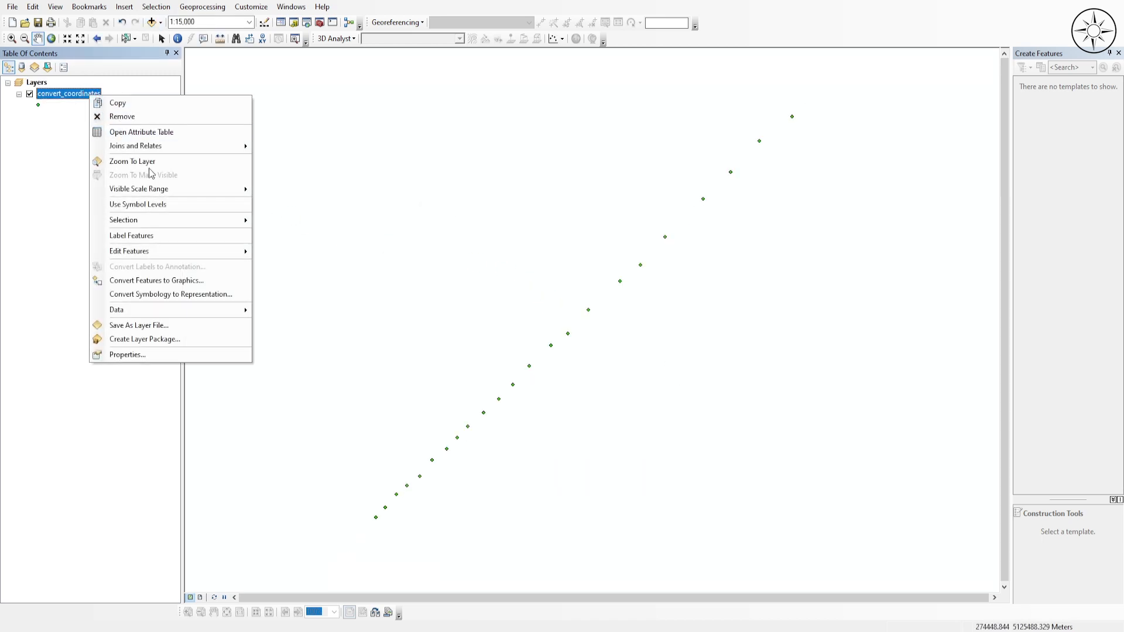
{"action": "left_click", "coordinate": [166, 353]}
{"action": "left_click", "coordinate": [419, 168]}
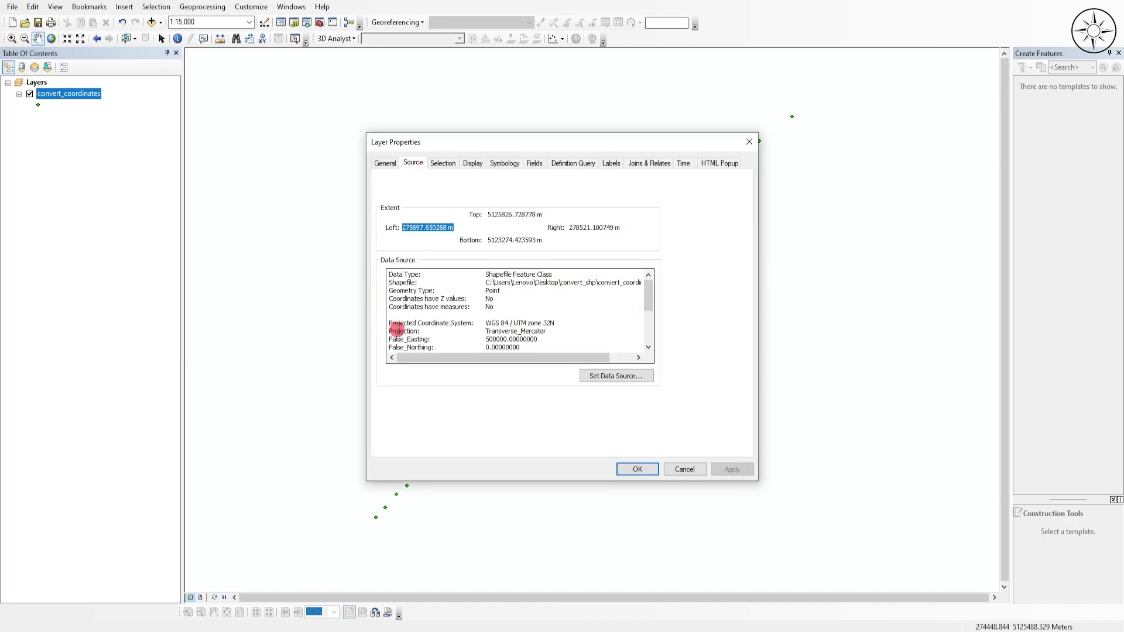
{"action": "left_click", "coordinate": [389, 321]}
{"action": "left_click_drag", "start_coordinate": [390, 321], "coordinate": [482, 322]}
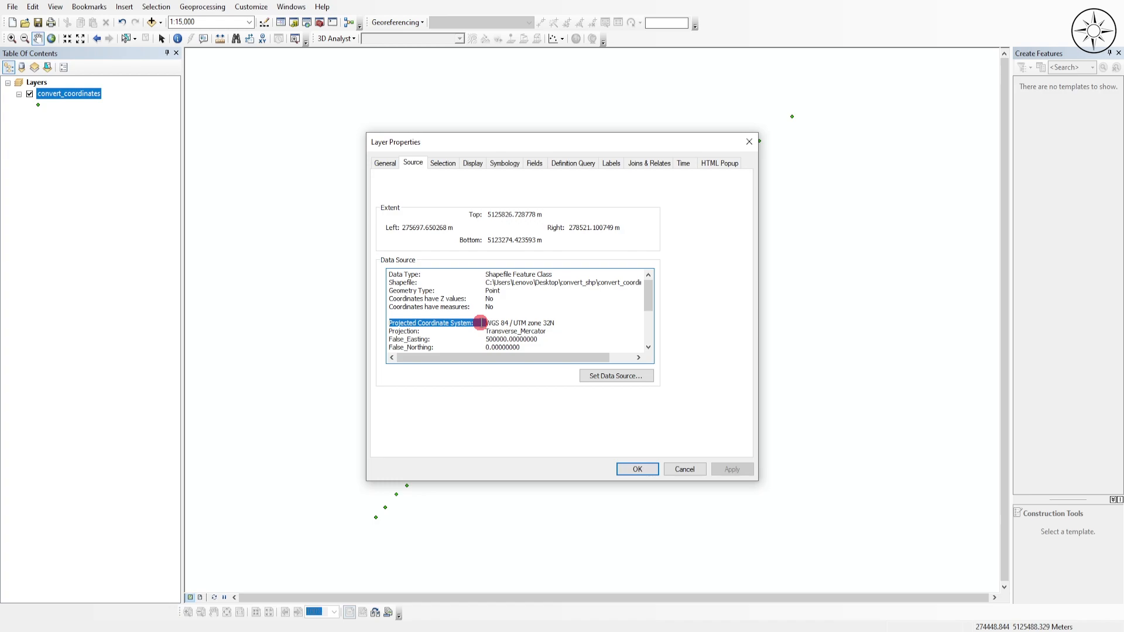
{"action": "left_click", "coordinate": [512, 328]}
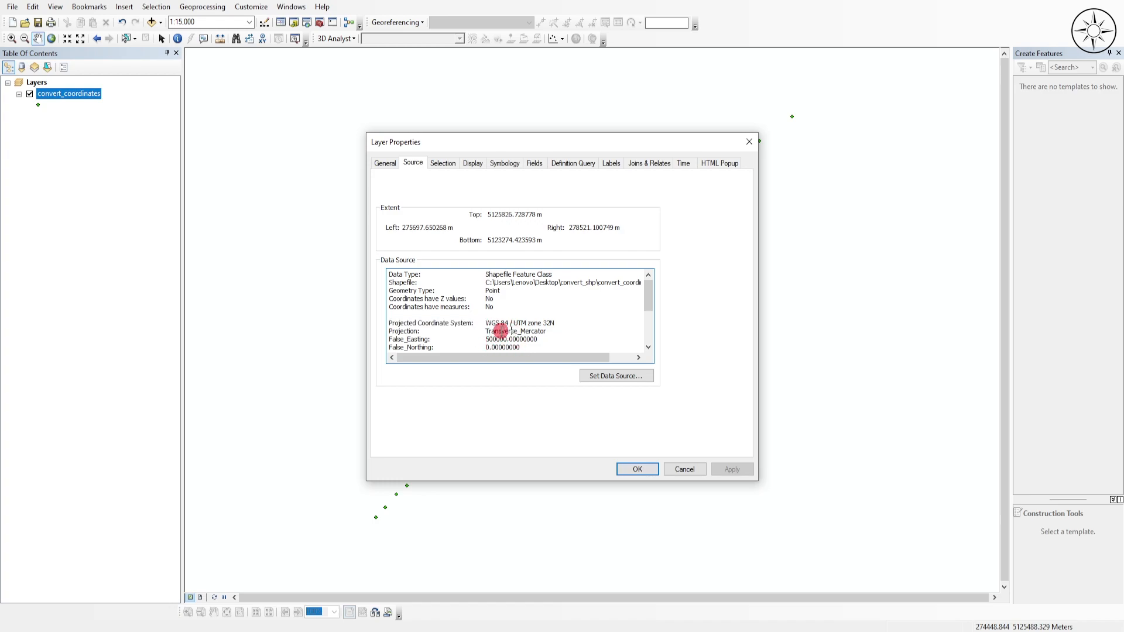
{"action": "left_click_drag", "start_coordinate": [561, 326], "coordinate": [466, 326]}
{"action": "left_click", "coordinate": [591, 332]}
{"action": "left_click", "coordinate": [695, 469]}
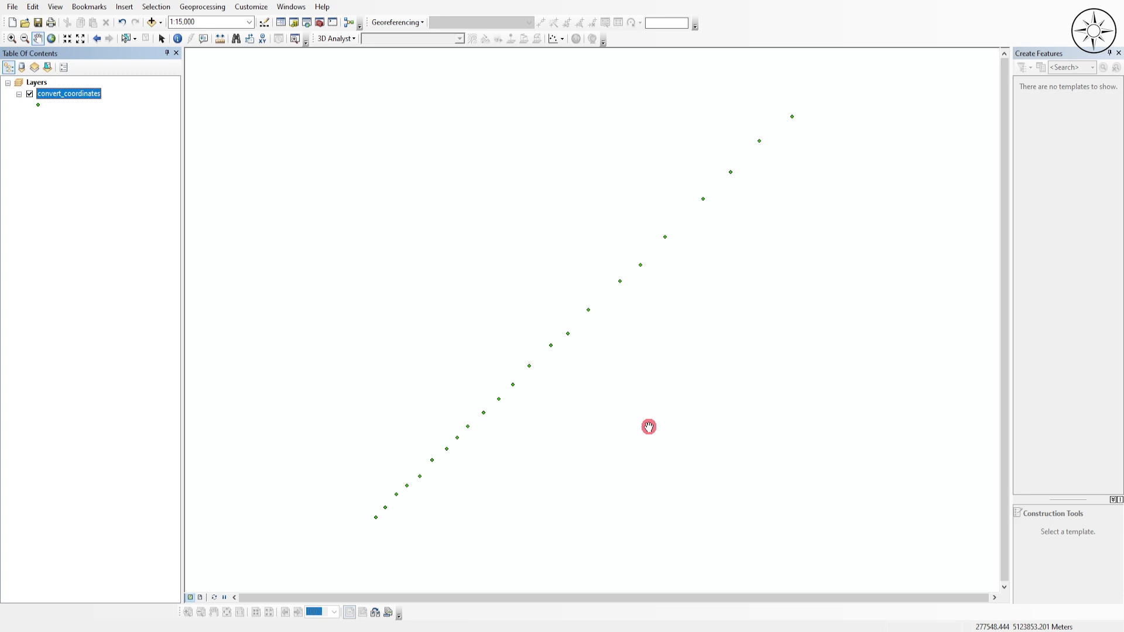